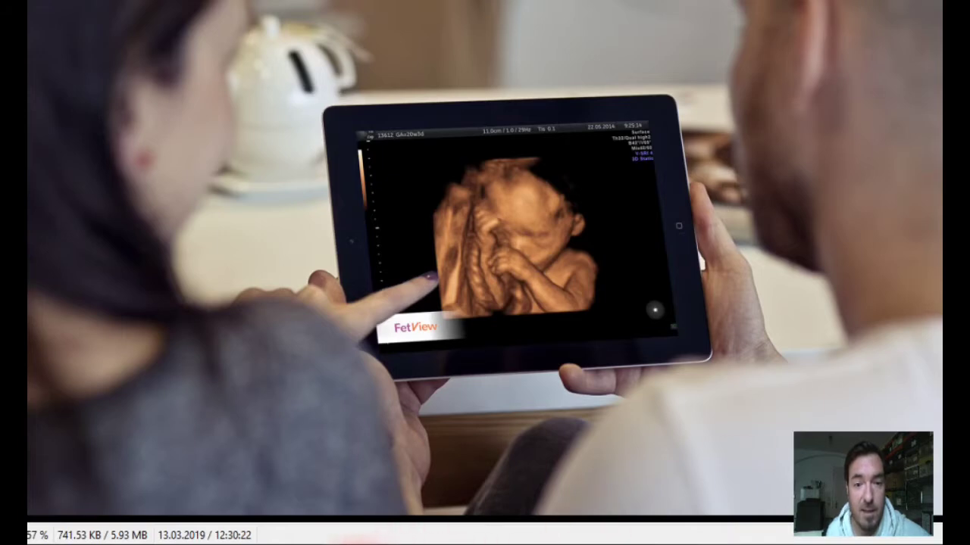
- View the yellow sample PDF report, followed by the yellow version with the address field
left_click(242, 509)
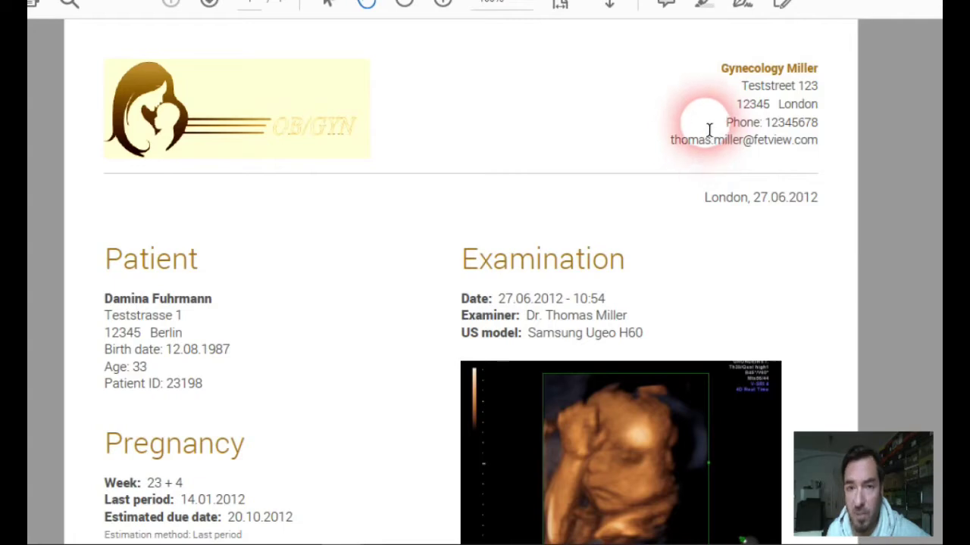
mouse_move(324, 539)
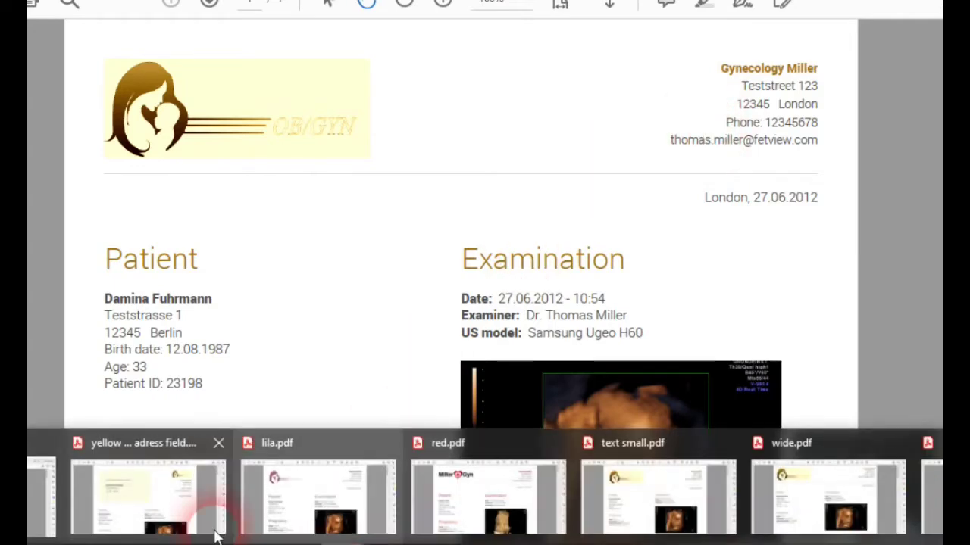
left_click(132, 514)
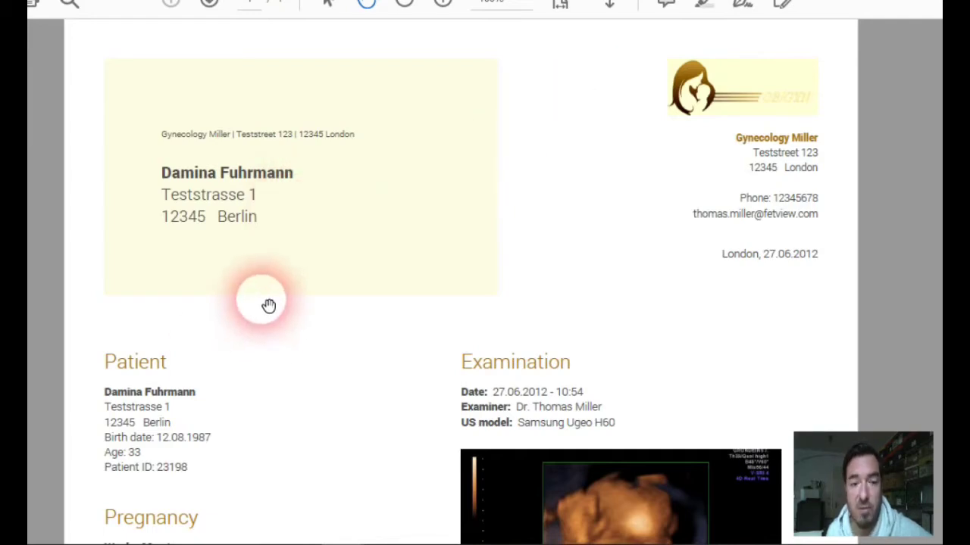
- Switch to FetView and open the Look and Feel settings at the PDF report section
key("ctrl+w")
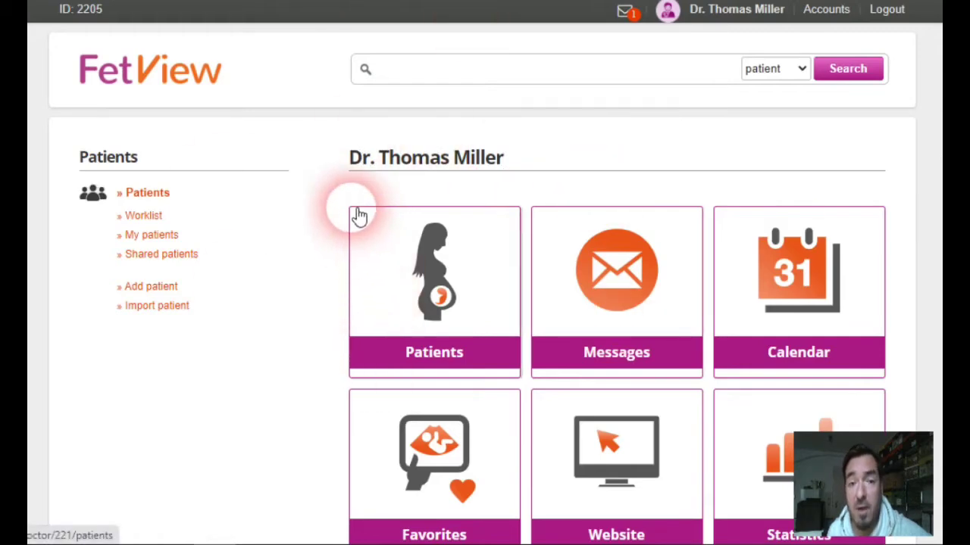
scroll(357, 217, "down", 7)
scroll(342, 214, "down", 3)
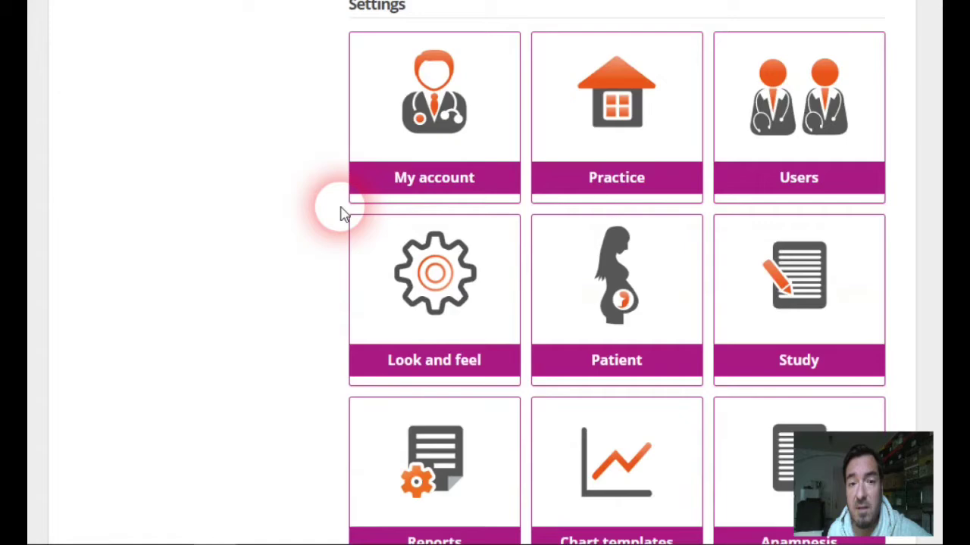
left_click(434, 290)
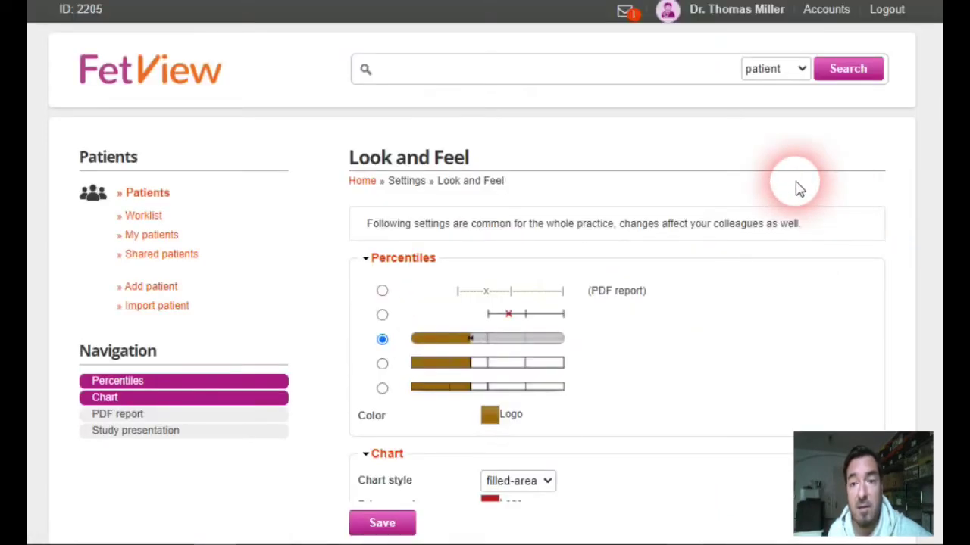
scroll(716, 198, "down", 3)
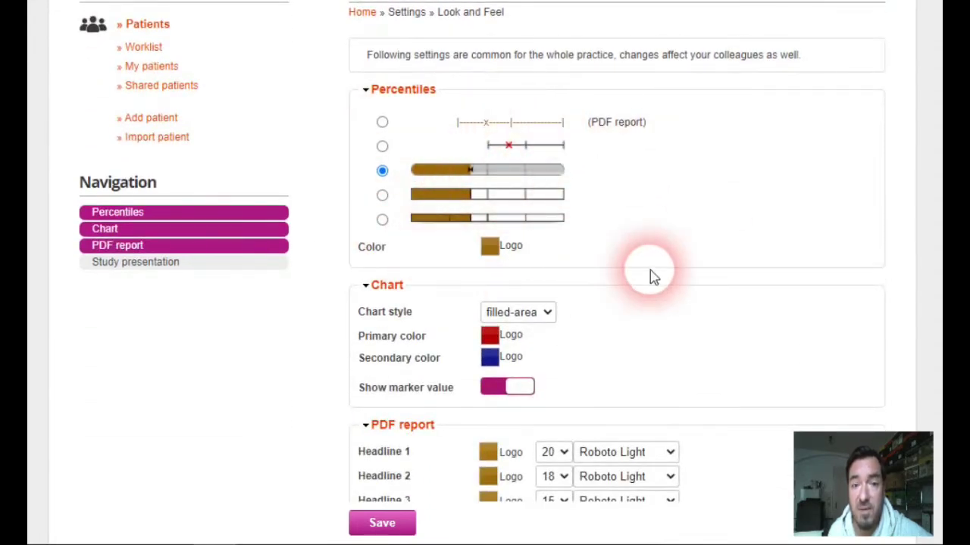
scroll(749, 253, "down", 4)
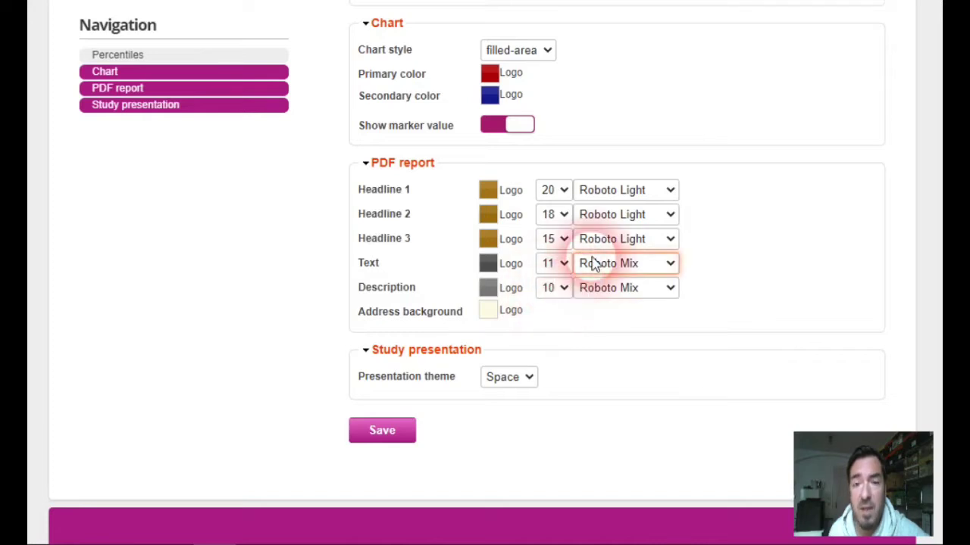
- Examine the font, size and logo colour choices for Headline 1 and the address background setting of the PDF report
left_click(672, 190)
left_click(763, 199)
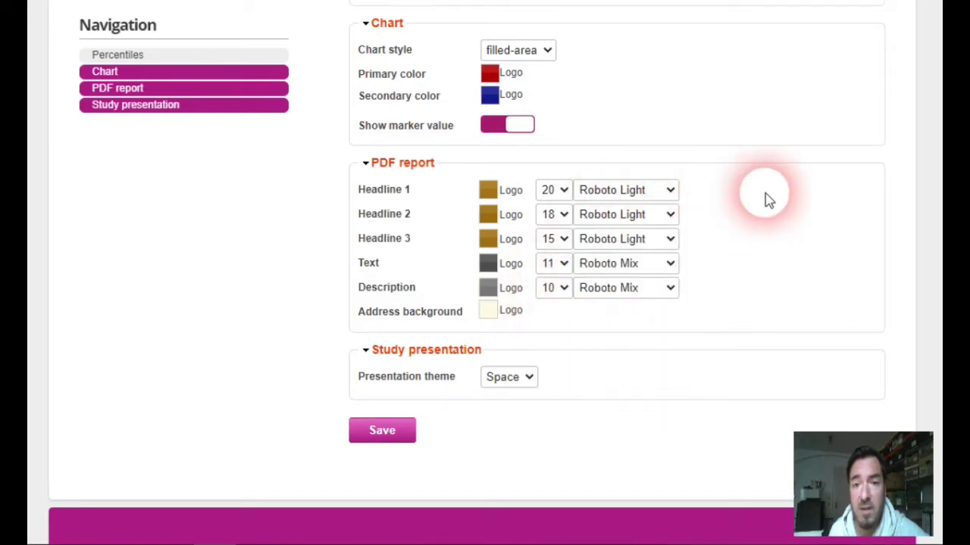
left_click(564, 191)
left_click(562, 191)
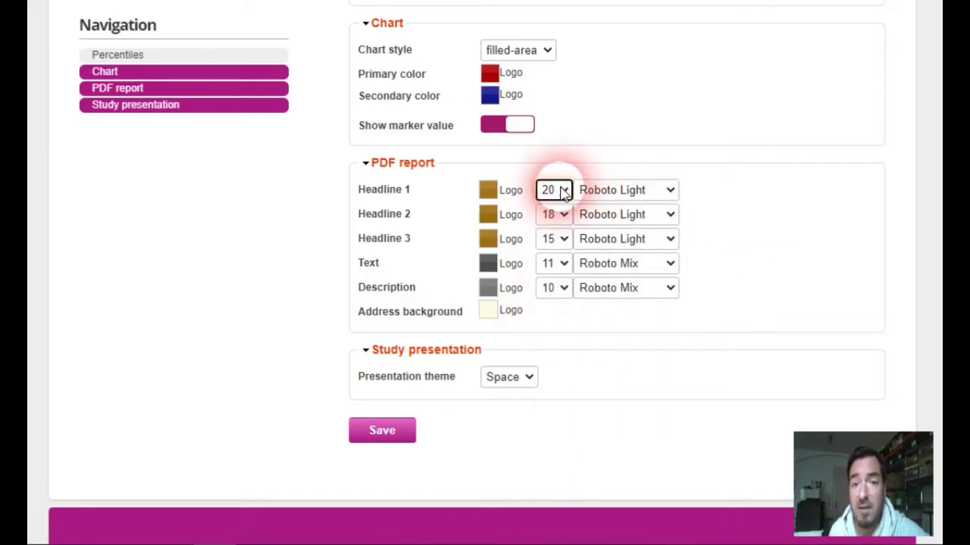
left_click(509, 191)
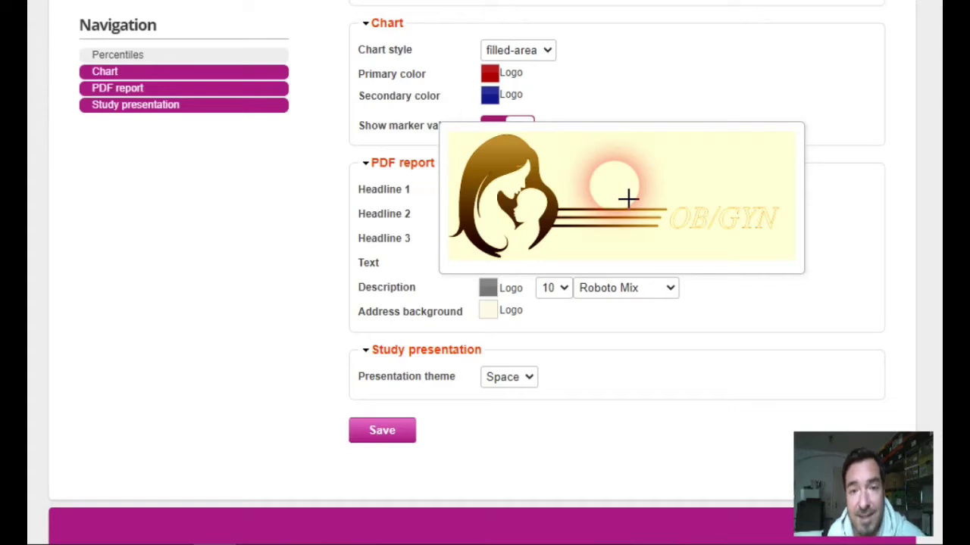
left_click(840, 220)
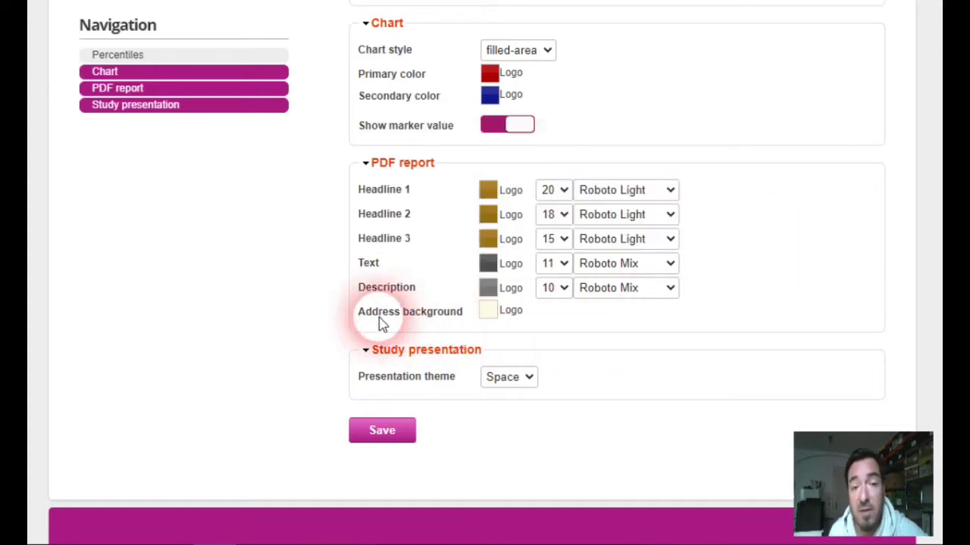
left_click_drag(368, 321, 465, 322)
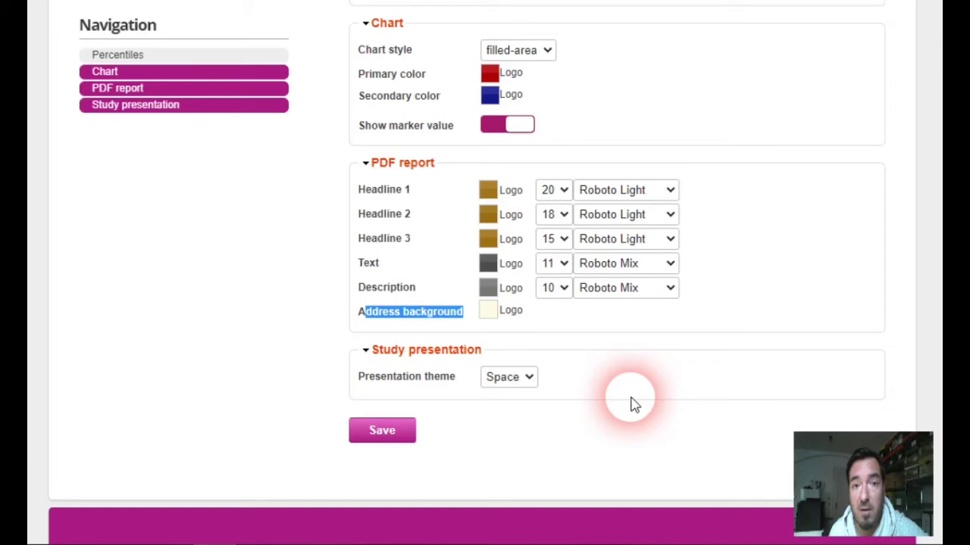
- Return to the FetView home page and review the red.pdf sample report from its header to the fetal measurements
scroll(633, 402, "up", 6)
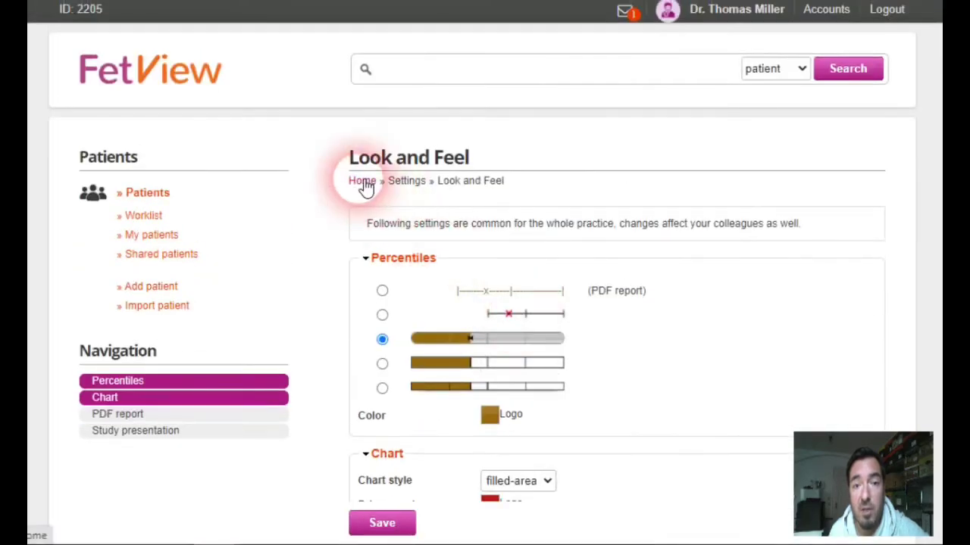
key("alt+Tab")
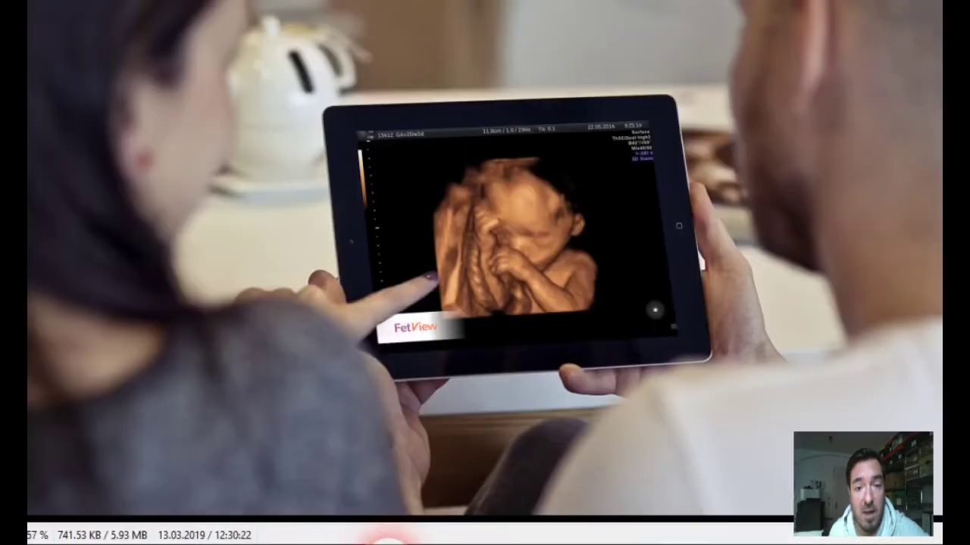
mouse_move(344, 539)
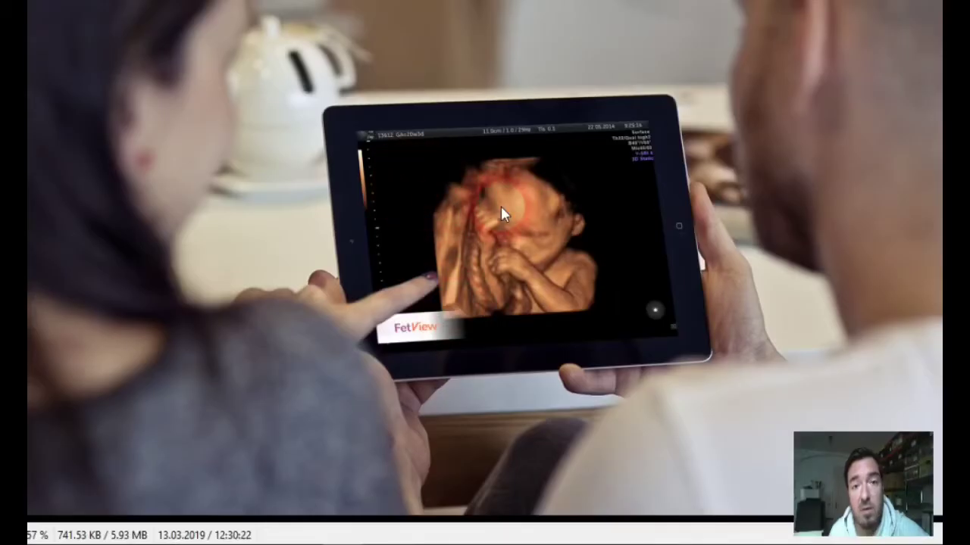
key("alt+Tab")
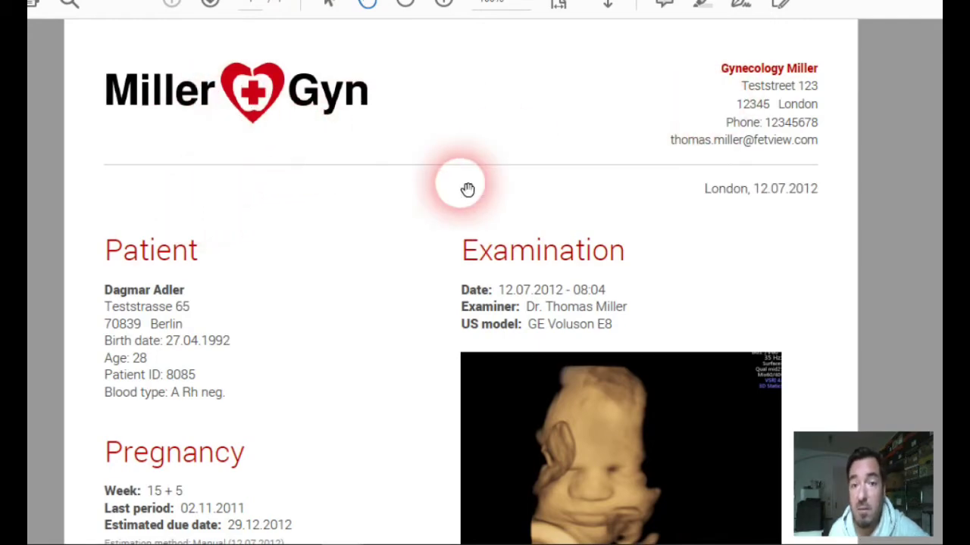
scroll(386, 200, "down", 2)
scroll(411, 160, "down", 2)
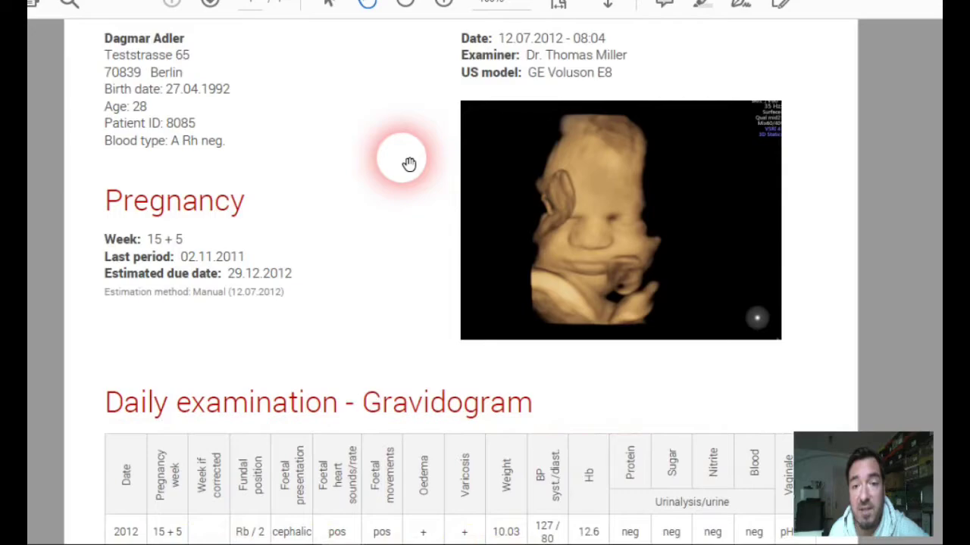
scroll(402, 166, "down", 10)
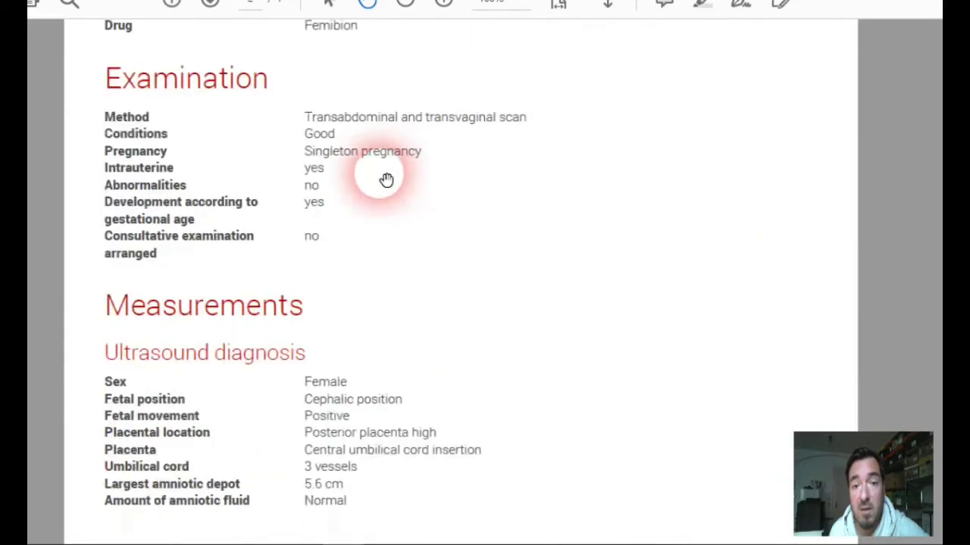
scroll(386, 179, "down", 10)
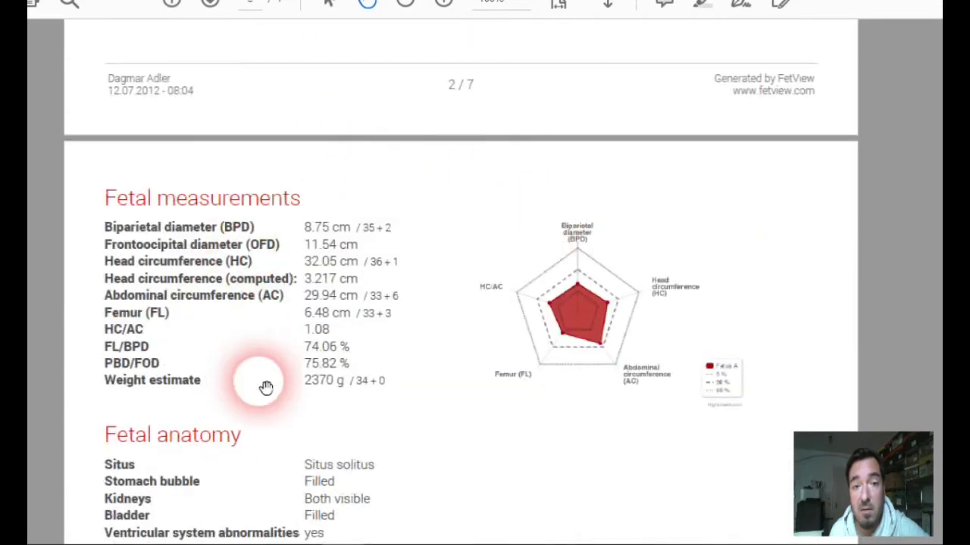
scroll(303, 318, "down", 8)
scroll(424, 375, "down", 8)
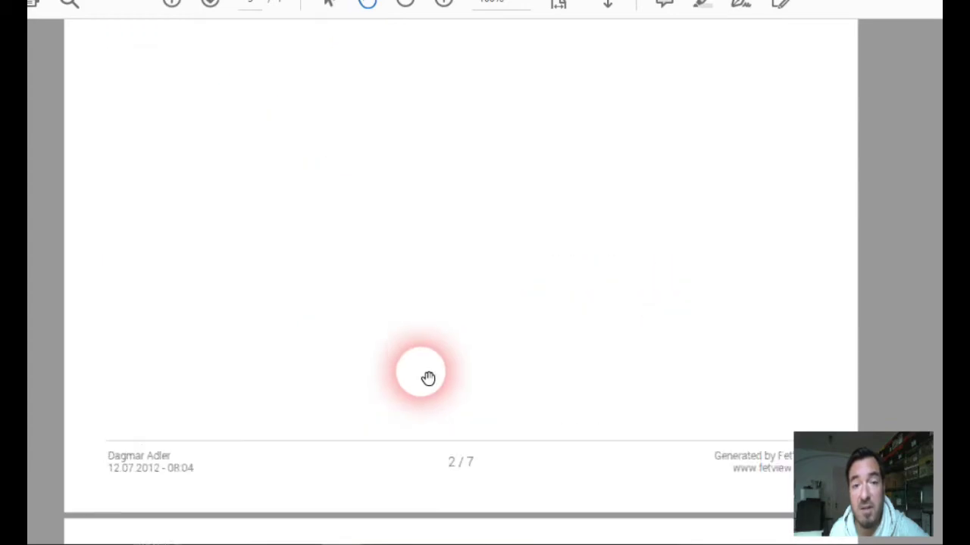
scroll(428, 377, "up", 15)
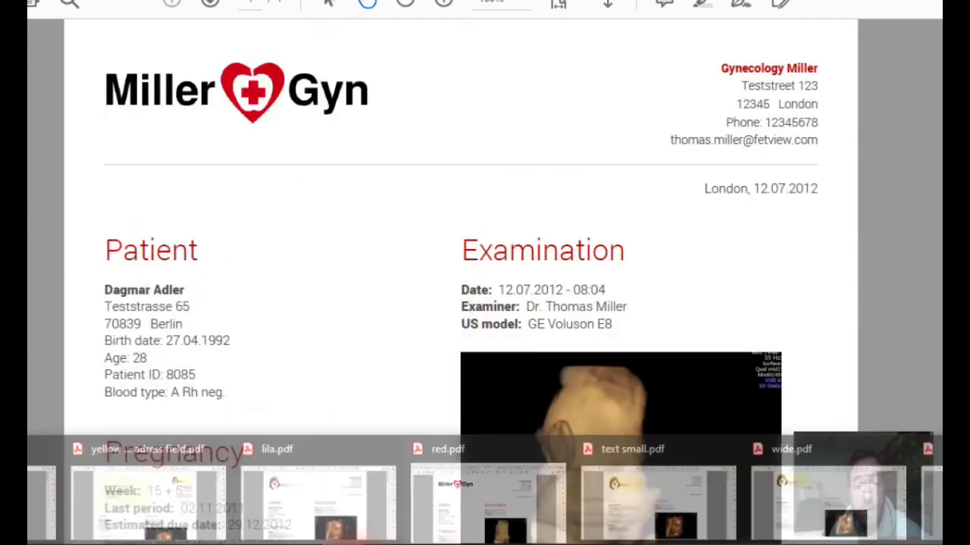
- Open the lila.pdf sample report and review its header colours and the percentile bars of the fetal measurements
left_click(303, 508)
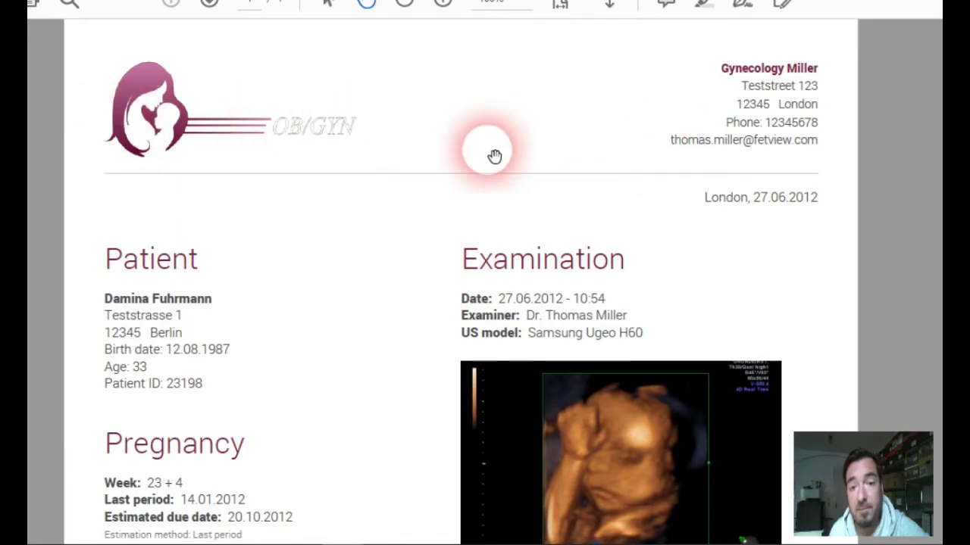
scroll(494, 156, "down", 10)
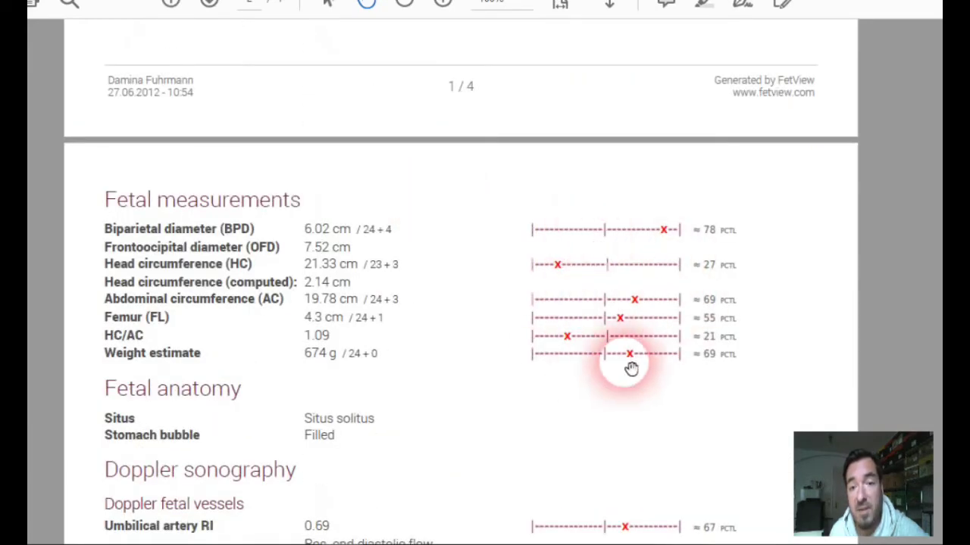
scroll(387, 382, "up", 10)
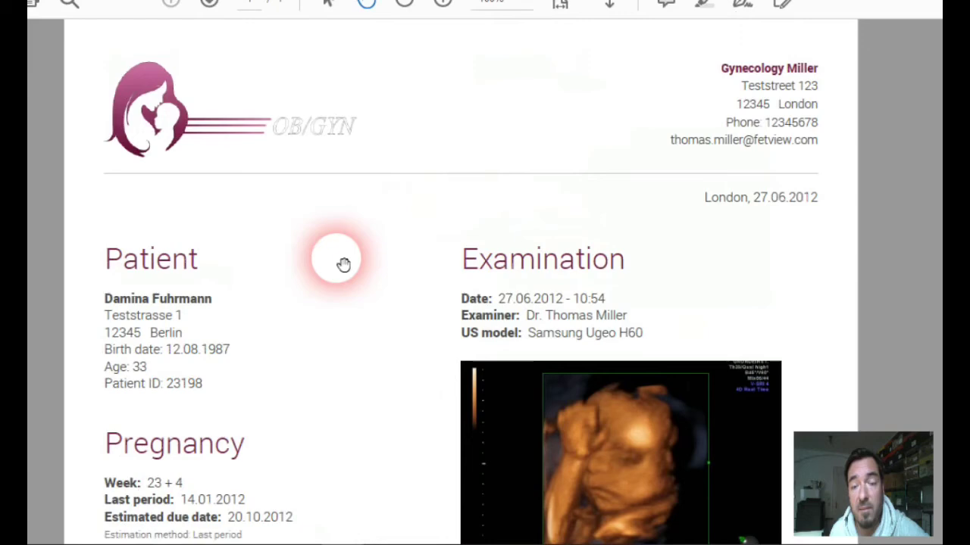
- Compare the yellow sample report with text small.pdf, checking the headline and text sizes
mouse_move(354, 541)
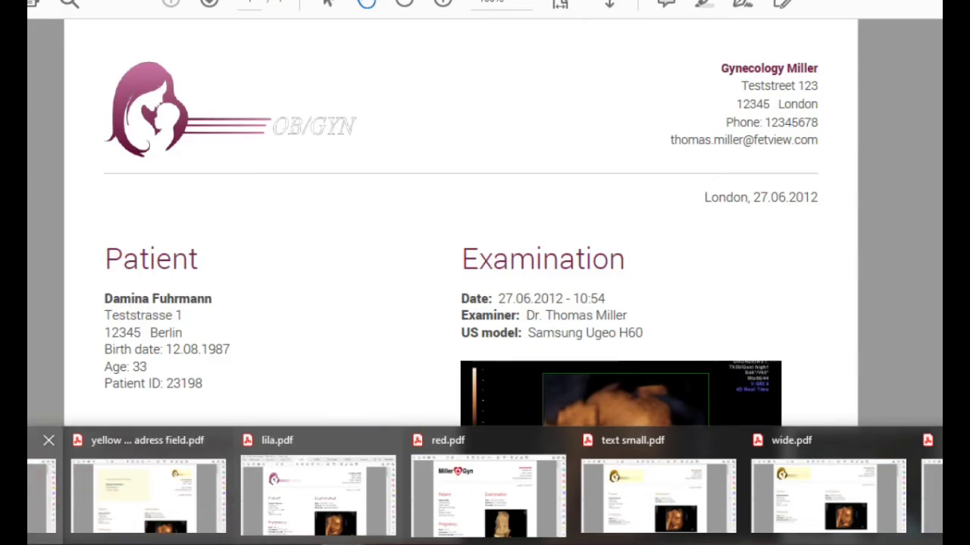
left_click(148, 497)
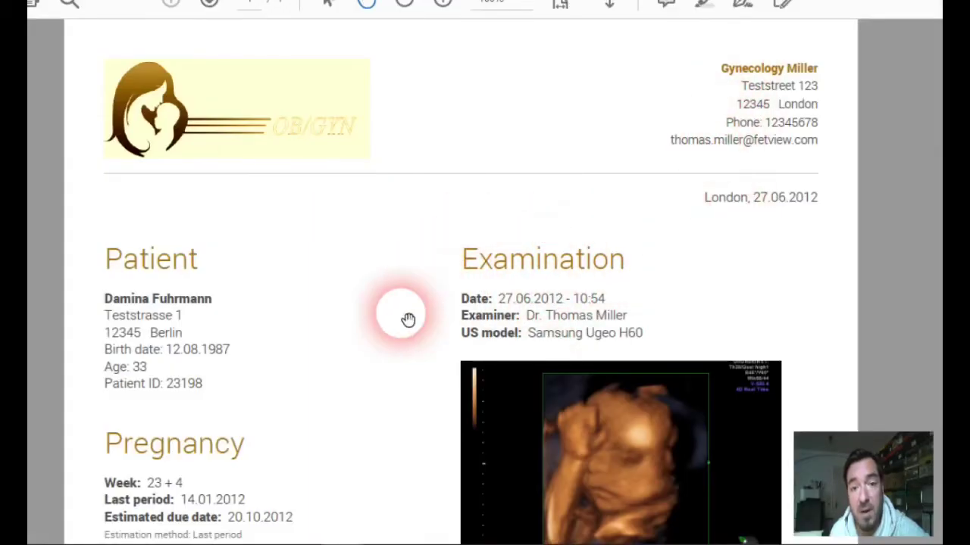
mouse_move(349, 541)
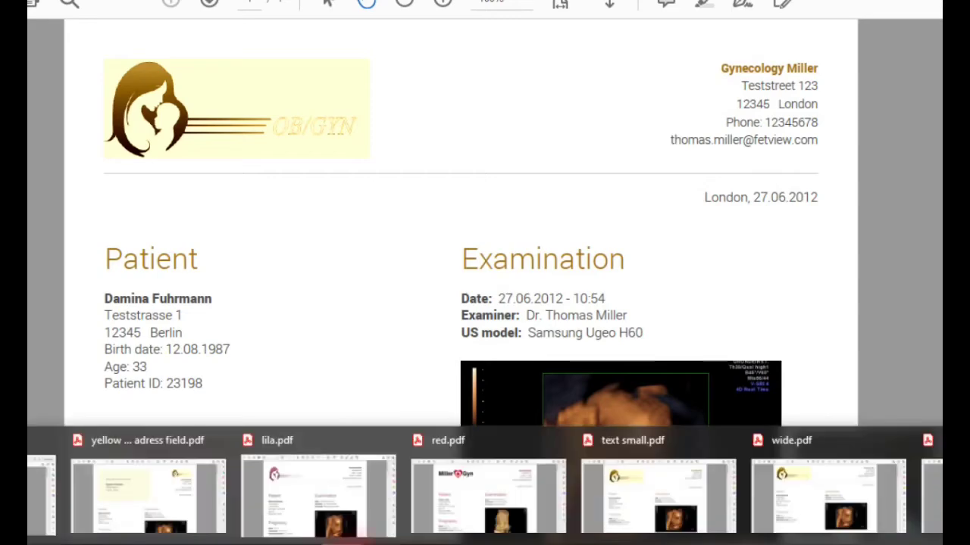
left_click(635, 470)
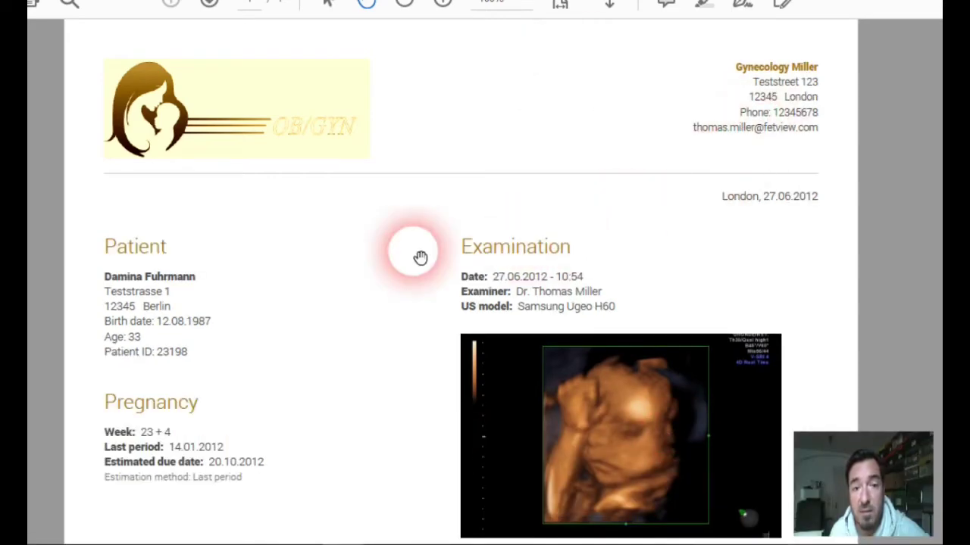
scroll(368, 278, "down", 5)
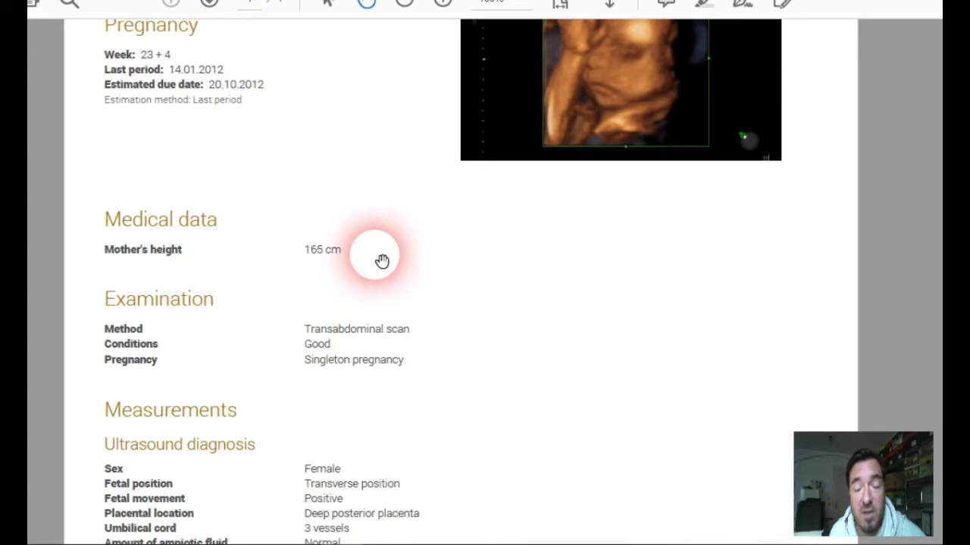
scroll(382, 274, "up", 5)
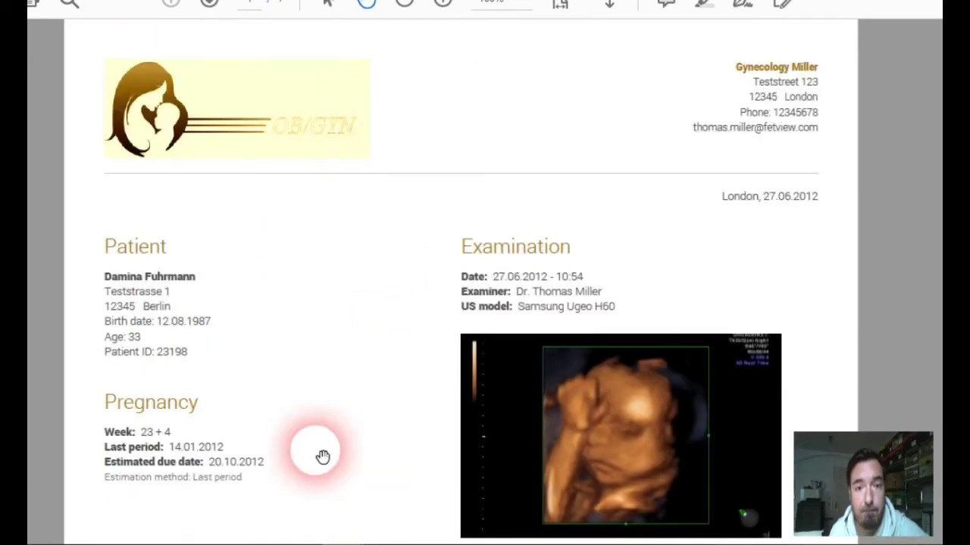
- Leave the sample reports, return to FetView, and open the settings of PDF report (doctor) in the report settings
mouse_move(344, 542)
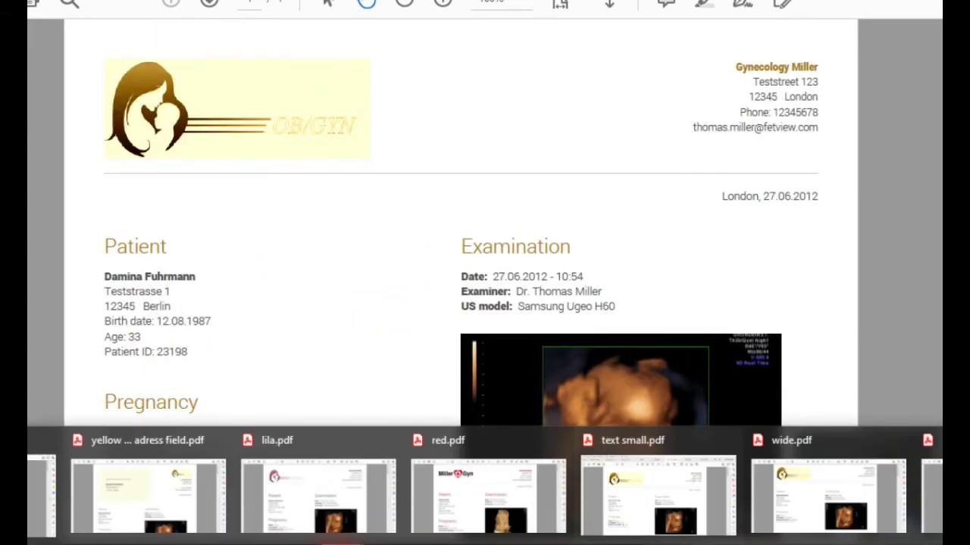
left_click(218, 534)
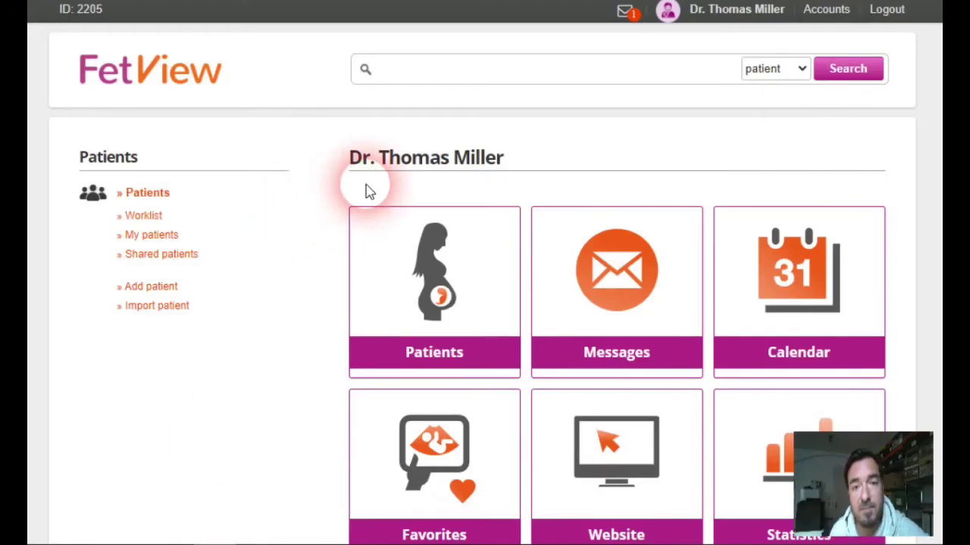
scroll(366, 191, "down", 10)
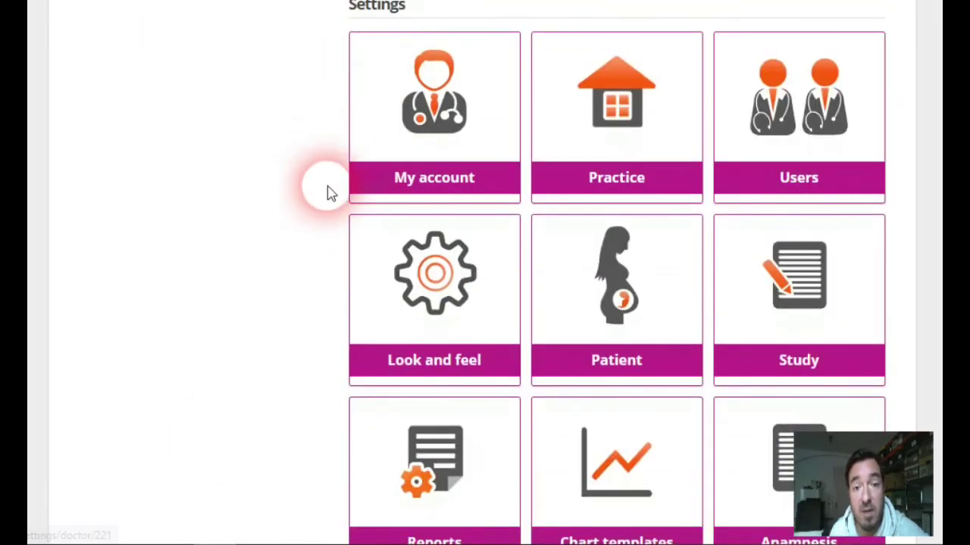
scroll(328, 196, "down", 3)
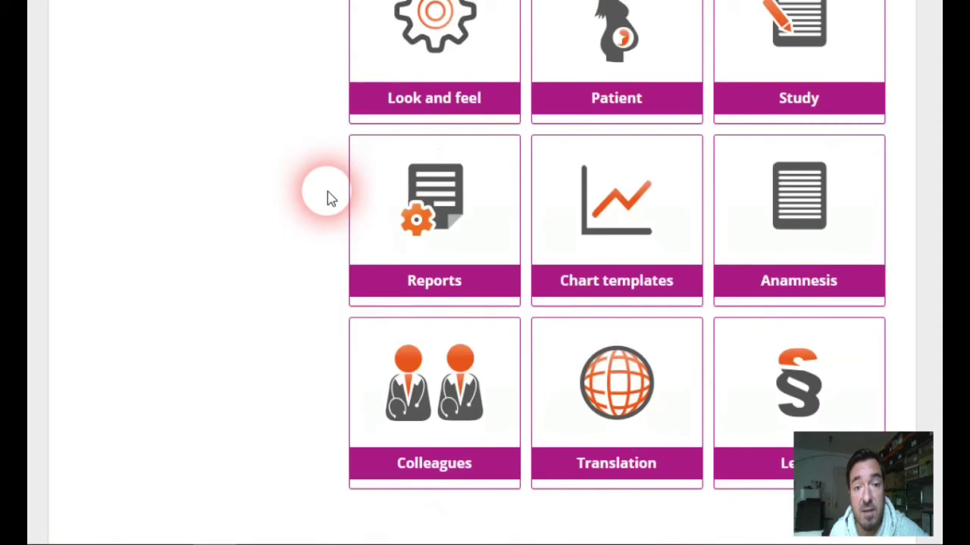
left_click(430, 198)
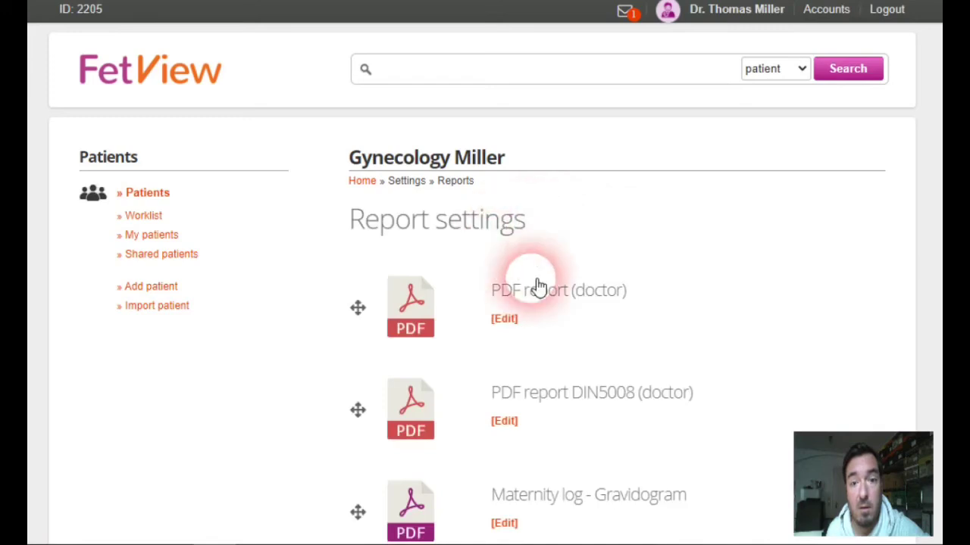
left_click(506, 319)
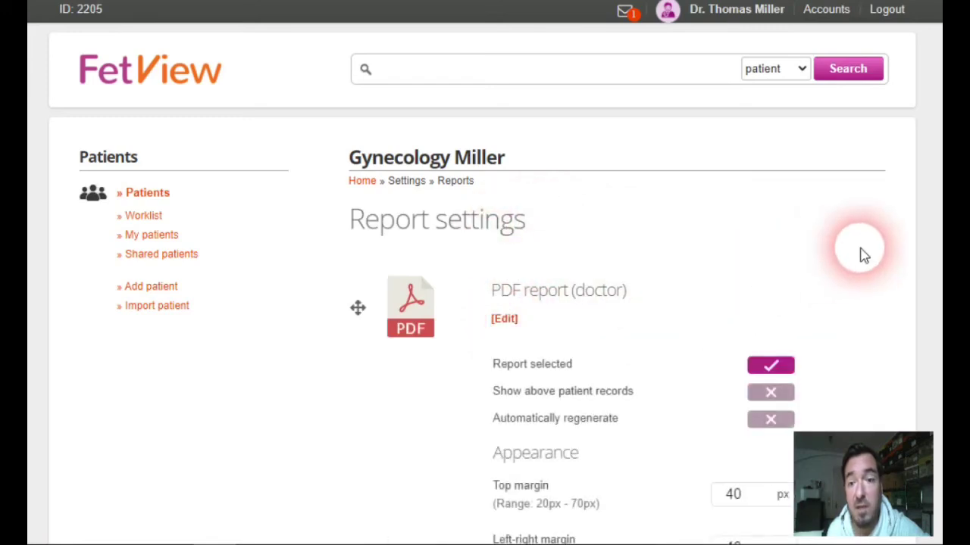
- Examine the margin and footer line settings of PDF report (doctor), then collapse its settings
scroll(879, 254, "down", 3)
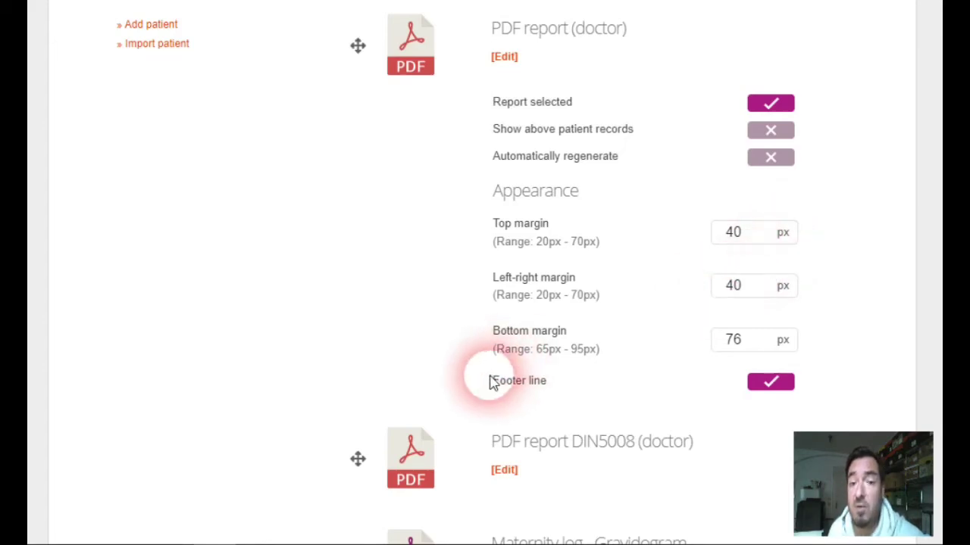
left_click_drag(490, 381, 561, 382)
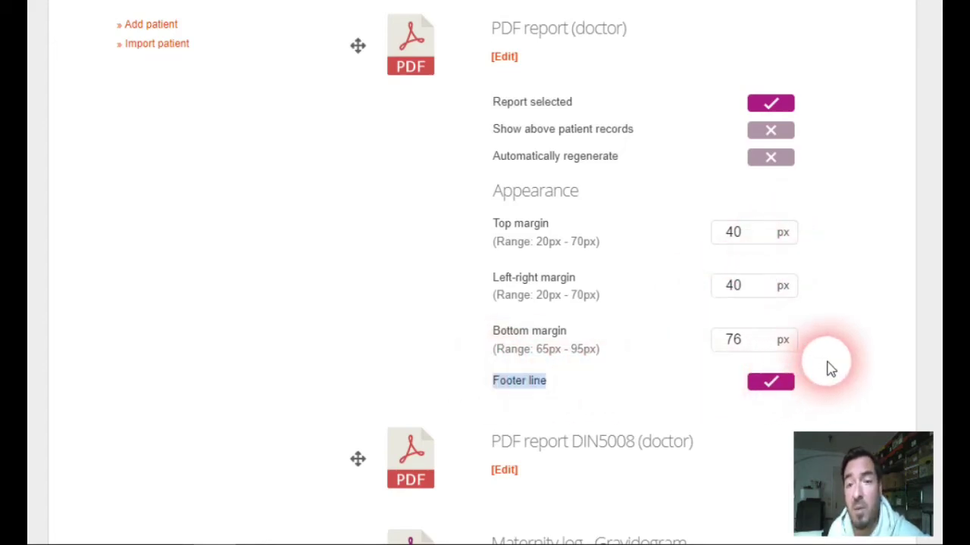
left_click(506, 65)
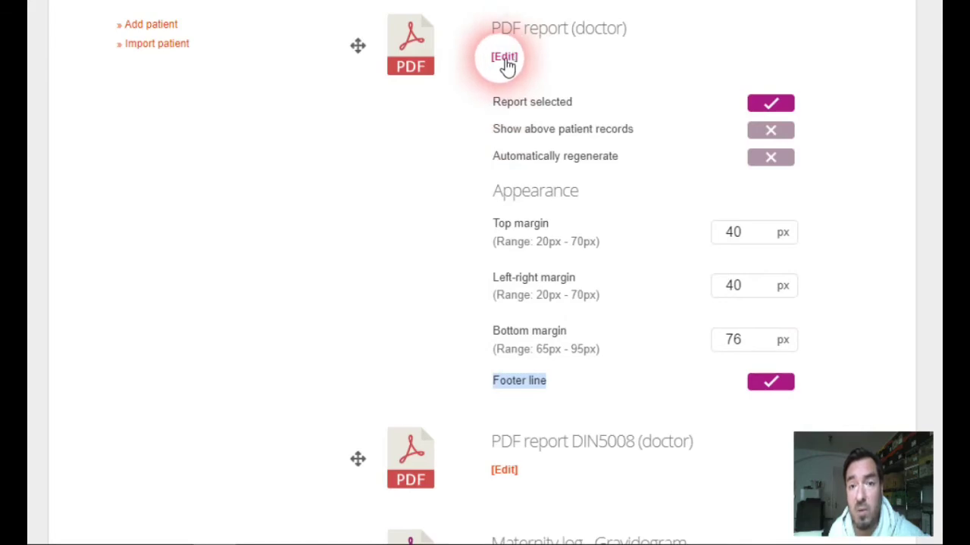
left_click(506, 65)
- Look through the remaining report types down to the measurement options and examine the custom header text setting
scroll(318, 80, "down", 7)
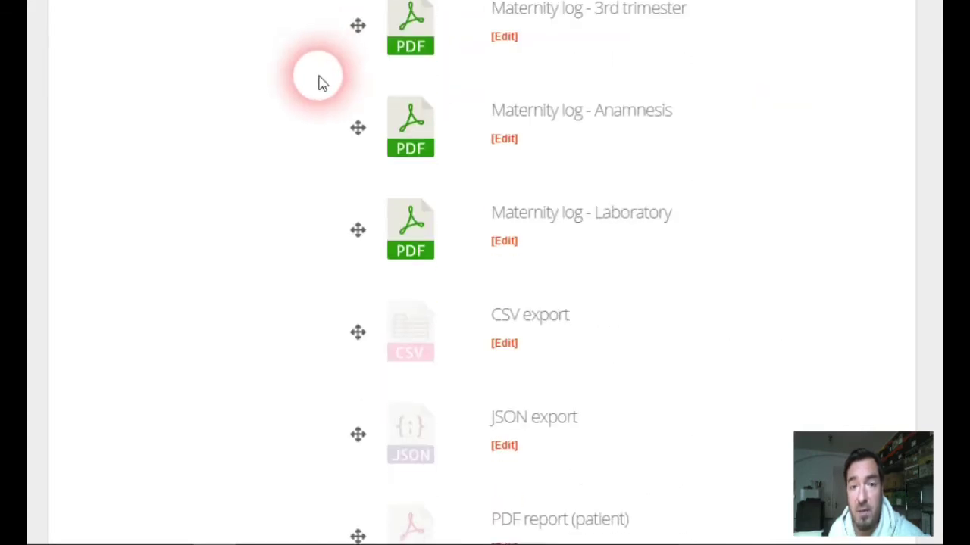
scroll(318, 81, "down", 3)
scroll(364, 193, "down", 5)
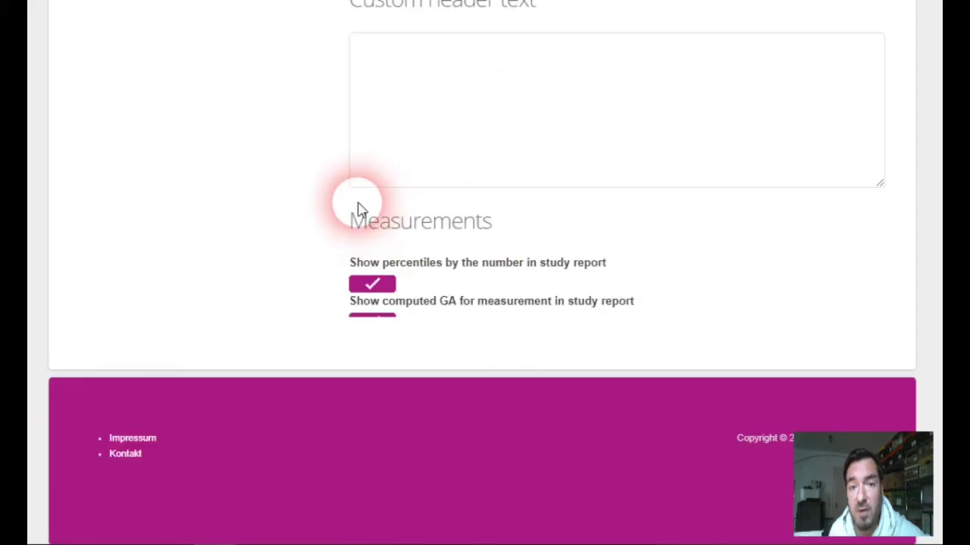
scroll(358, 209, "up", 4)
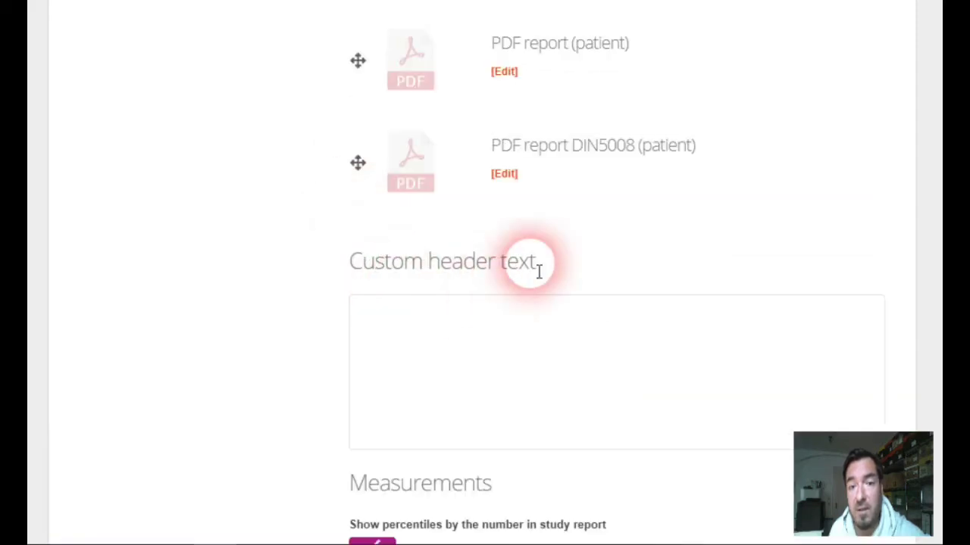
left_click_drag(529, 263, 362, 261)
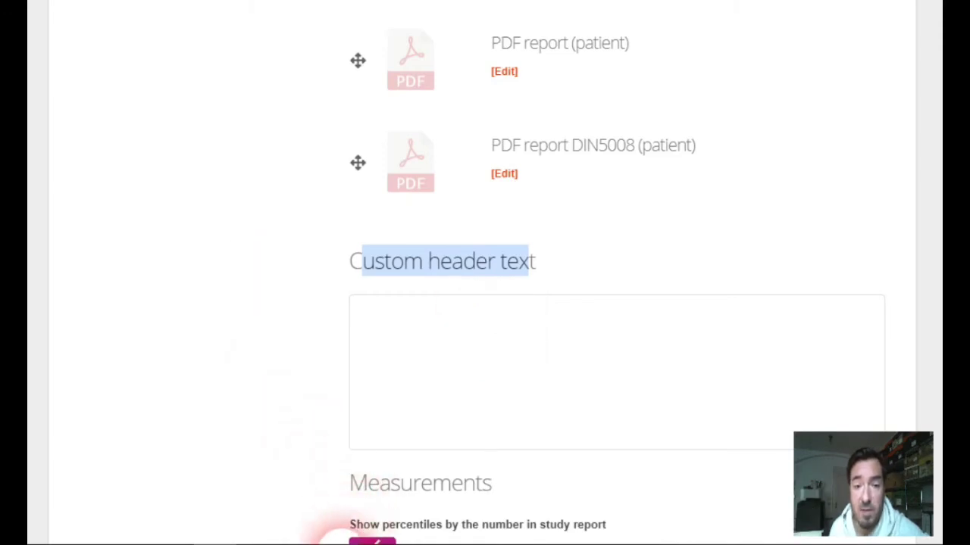
- Switch to IrfanView to show the 2.jpg picture of the ultrasound on a tablet
mouse_move(337, 541)
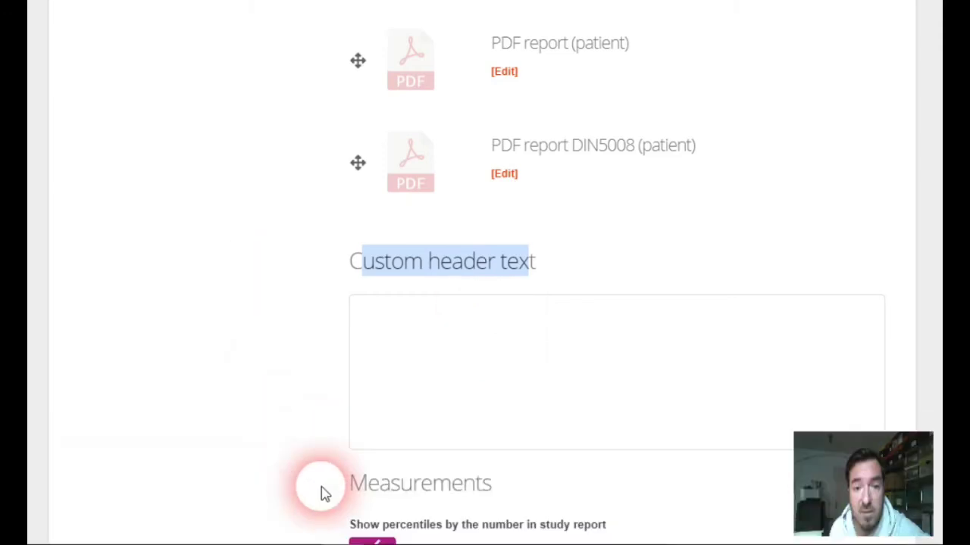
key("alt+Tab")
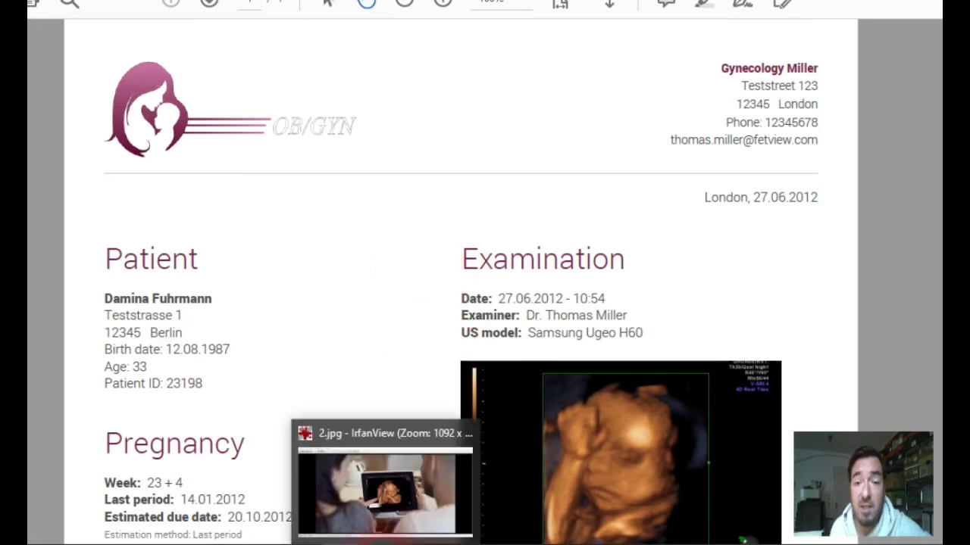
left_click(385, 541)
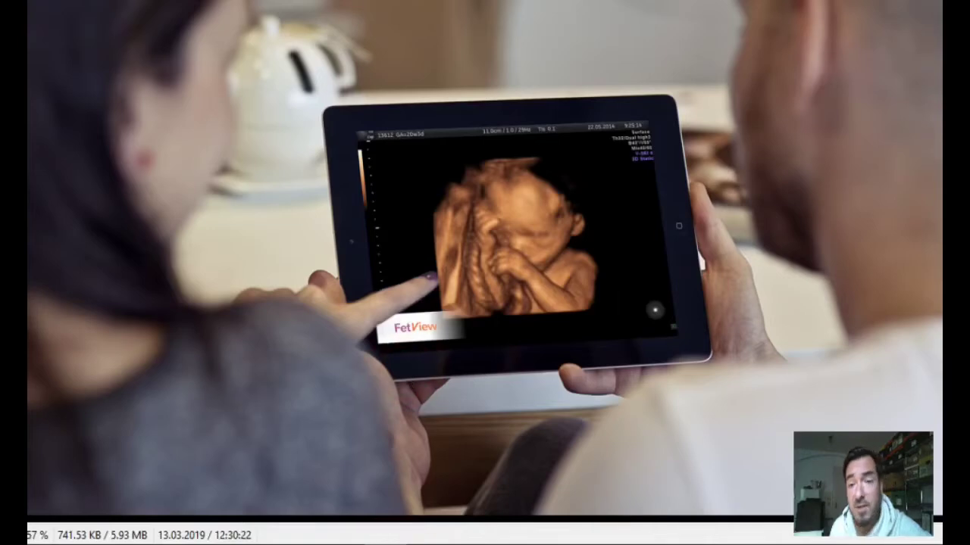